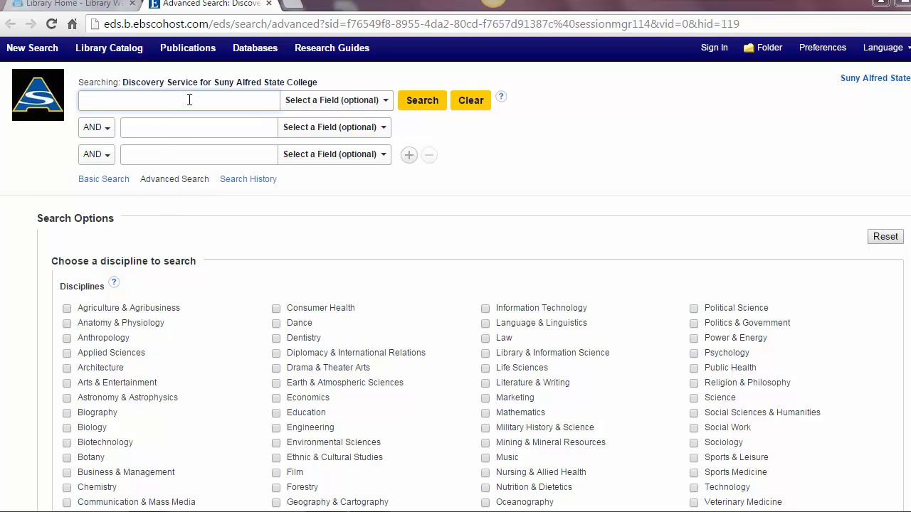
# - Enter healthcare or "health care" as the first search term of the advanced search
pyautogui.write('healt')
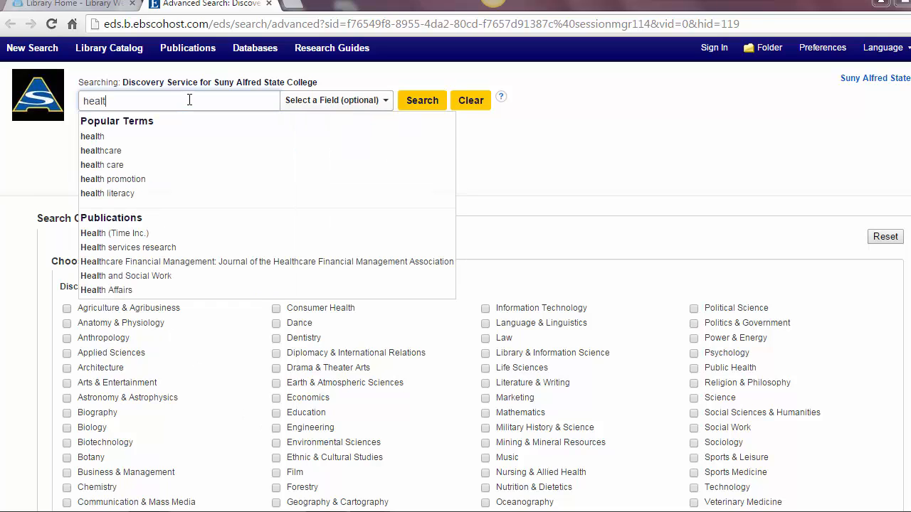
pyautogui.write('hcare')
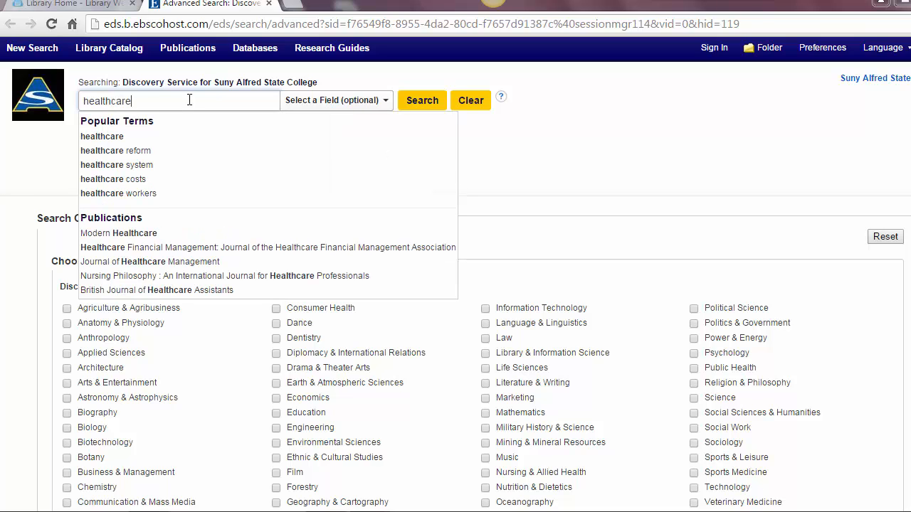
pyautogui.write(' or "he')
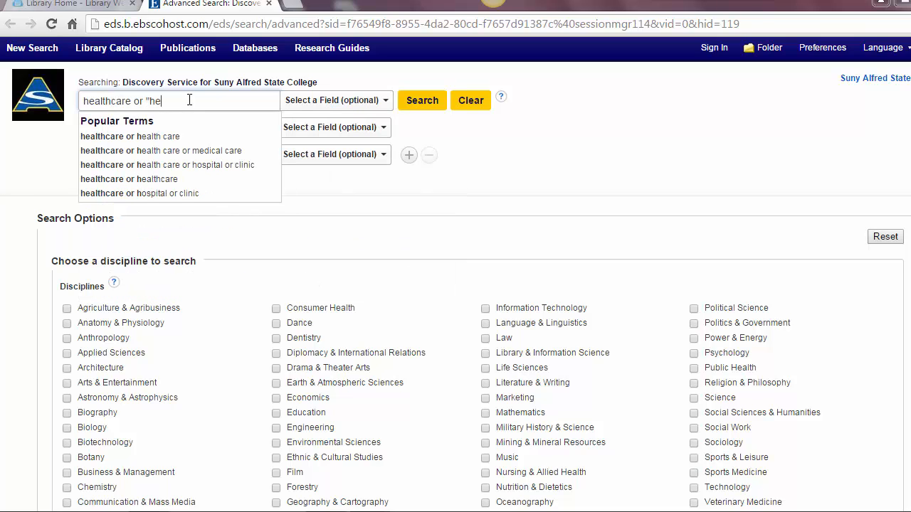
pyautogui.write('alth care')
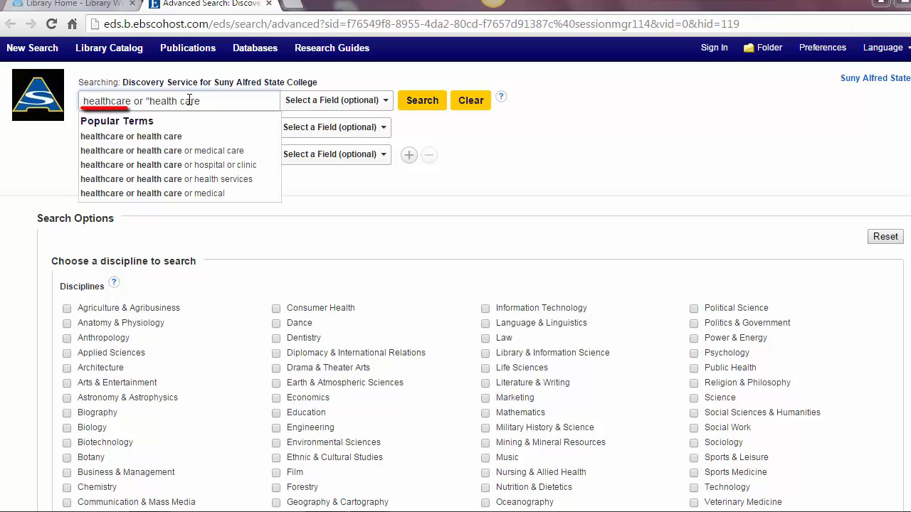
pyautogui.write('"')
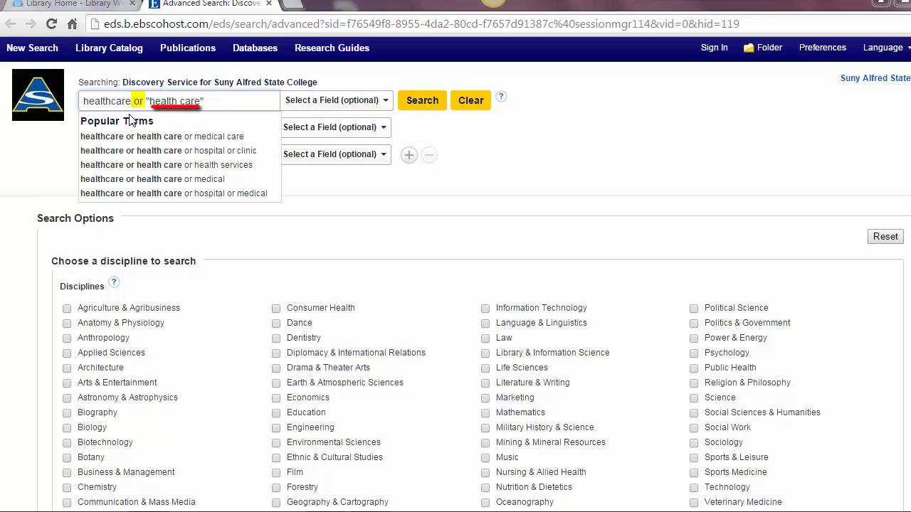
pyautogui.click(363, 189)
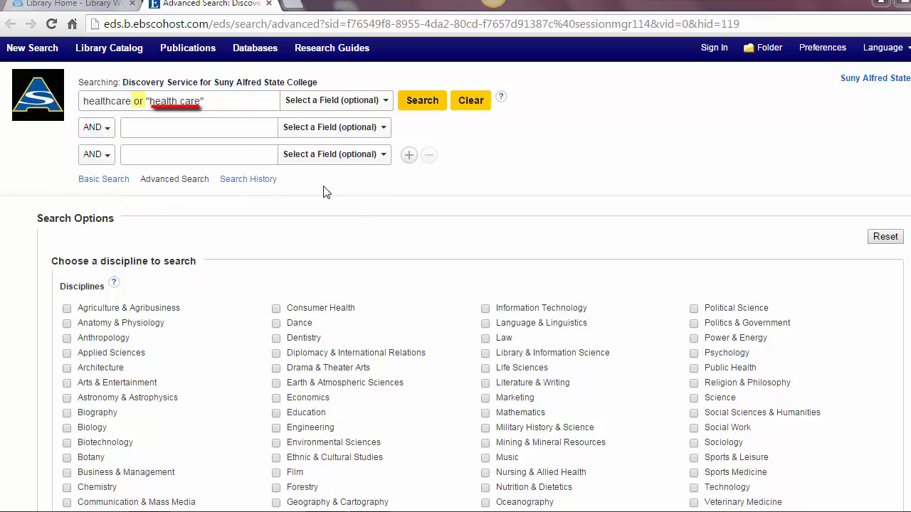
# - Enter fraud or abuse as the second search term, combined with AND
pyautogui.click(156, 130)
pyautogui.write('f')
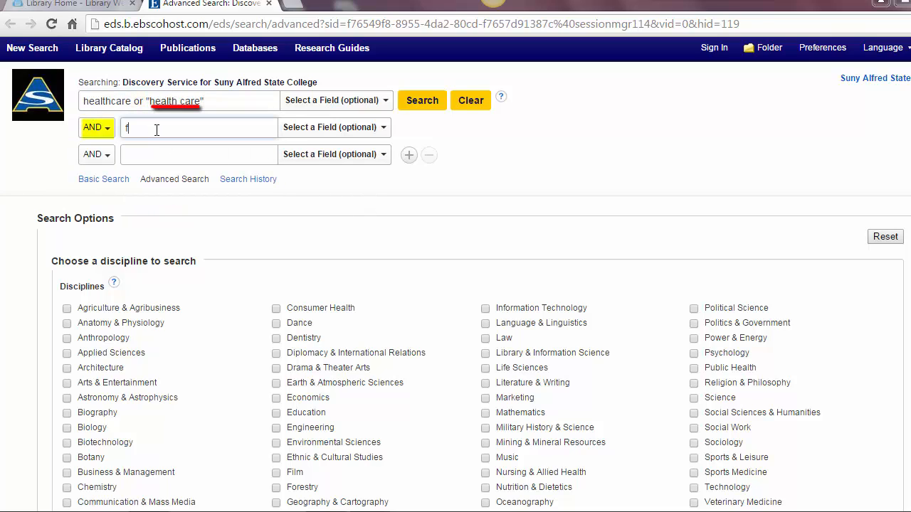
pyautogui.write('raud or abuse')
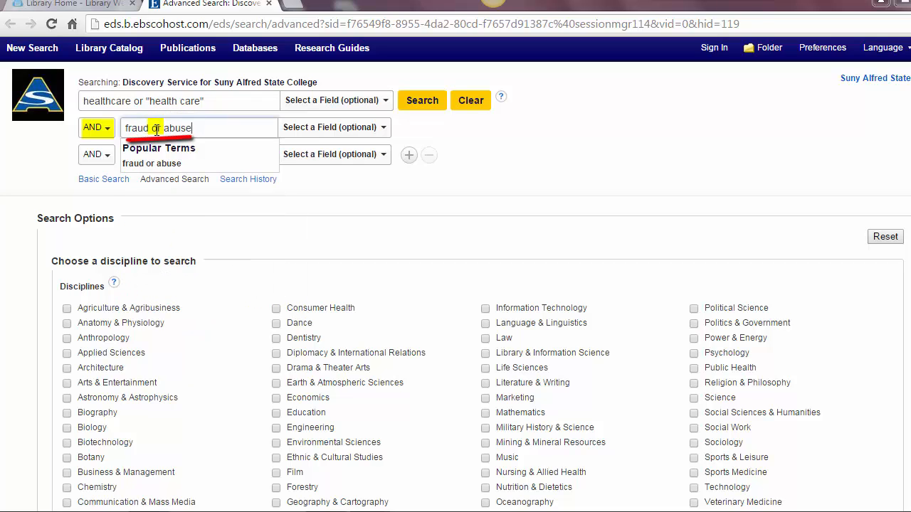
pyautogui.click(507, 156)
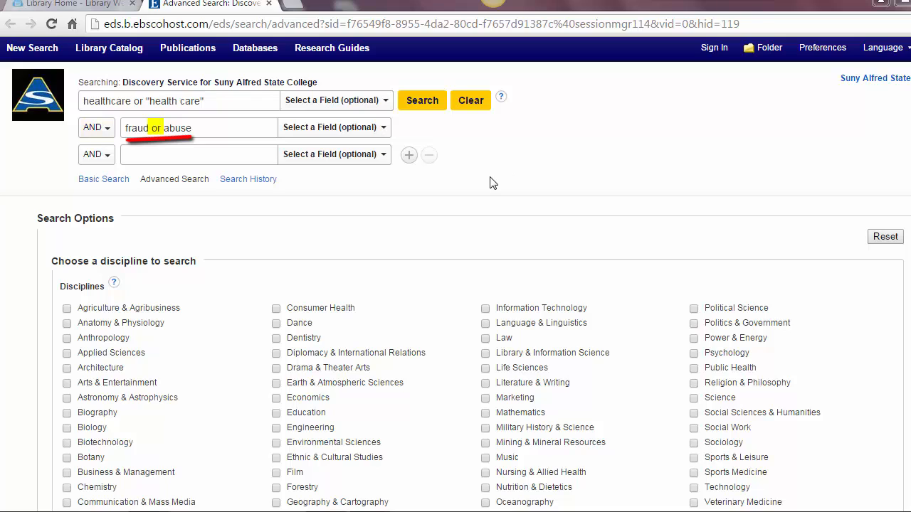
# - Enter the truncated term prevent* as the third AND search term and run the keyword search
pyautogui.click(213, 153)
pyautogui.write('prevent')
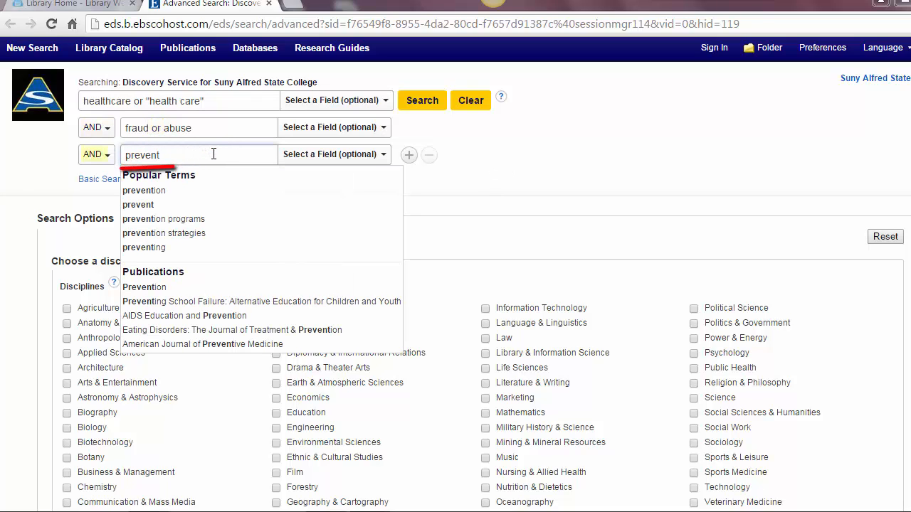
pyautogui.write('*')
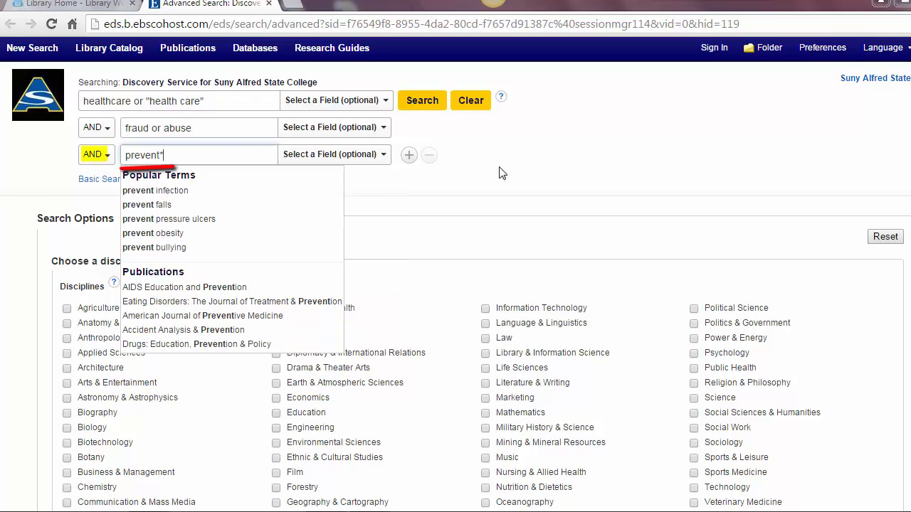
pyautogui.click(539, 172)
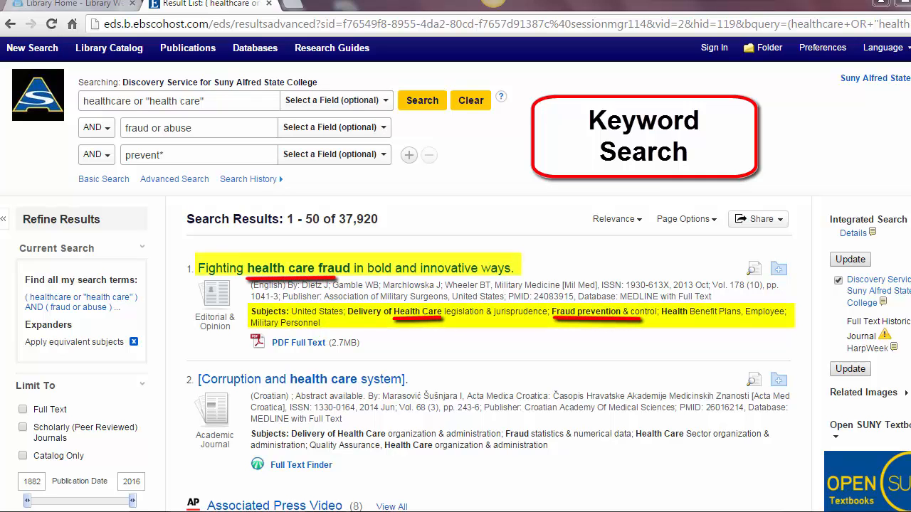
# - Preview the details and abstract of the second result, "[Corruption and health care system]", and look through the further results
pyautogui.scroll(-2, 539, 133)
pyautogui.moveTo(754, 236)
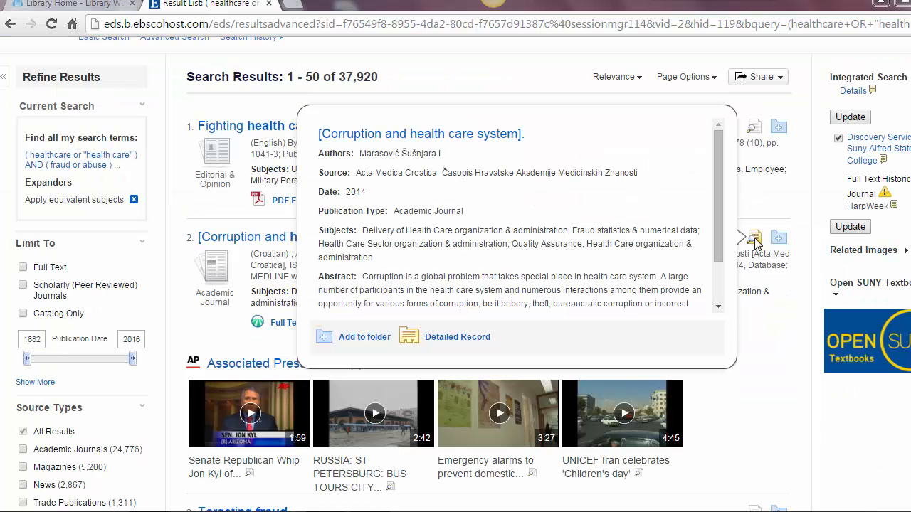
pyautogui.moveTo(714, 218); pyautogui.dragTo(710, 251)
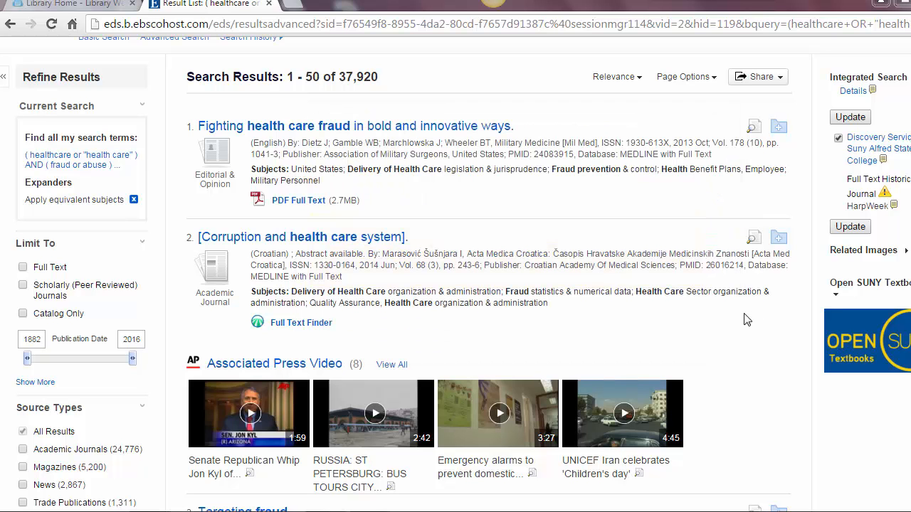
pyautogui.scroll(-6, 799, 353)
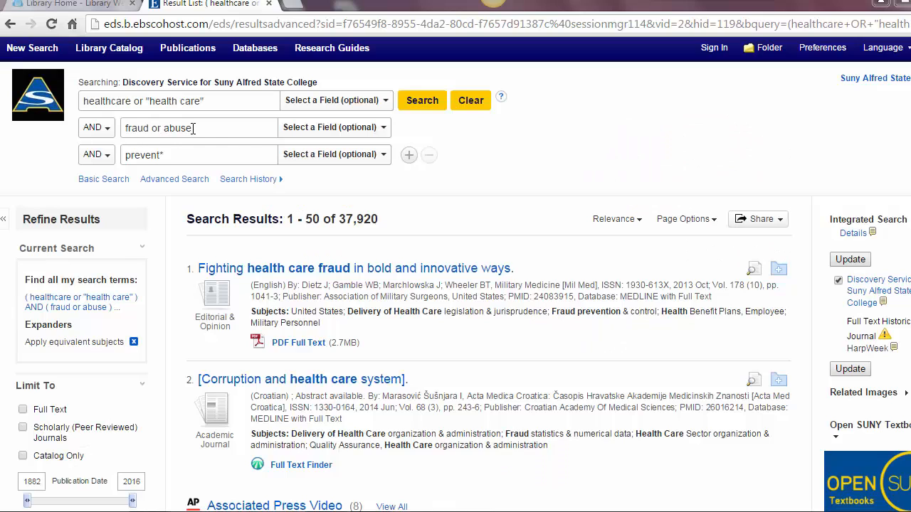
# - Change the second search term to fraud prevention and limit it to the SU Subject Terms field
pyautogui.press('BackSpace')
pyautogui.press('BackSpace')
pyautogui.press('BackSpace')
pyautogui.press('BackSpace')
pyautogui.press('BackSpace')
pyautogui.press('BackSpace')
pyautogui.press('BackSpace')
pyautogui.press('BackSpace')
pyautogui.write('pr')
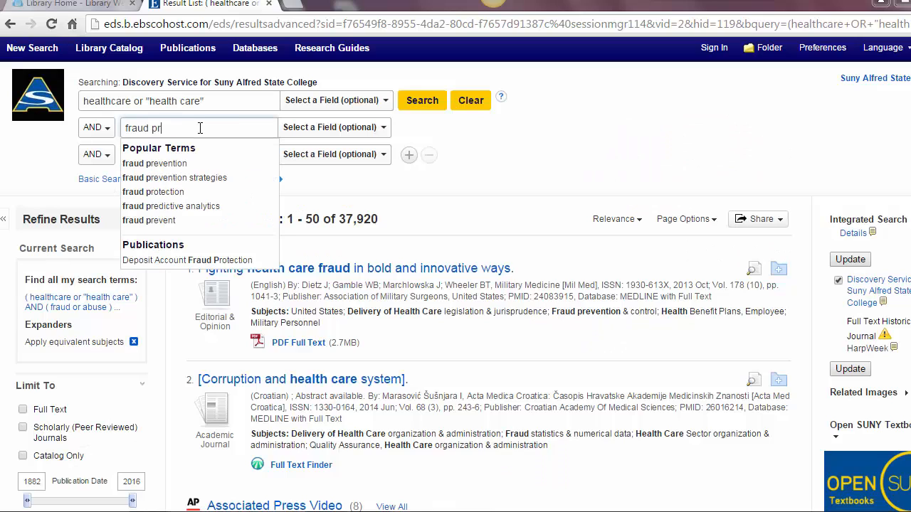
pyautogui.write('evention')
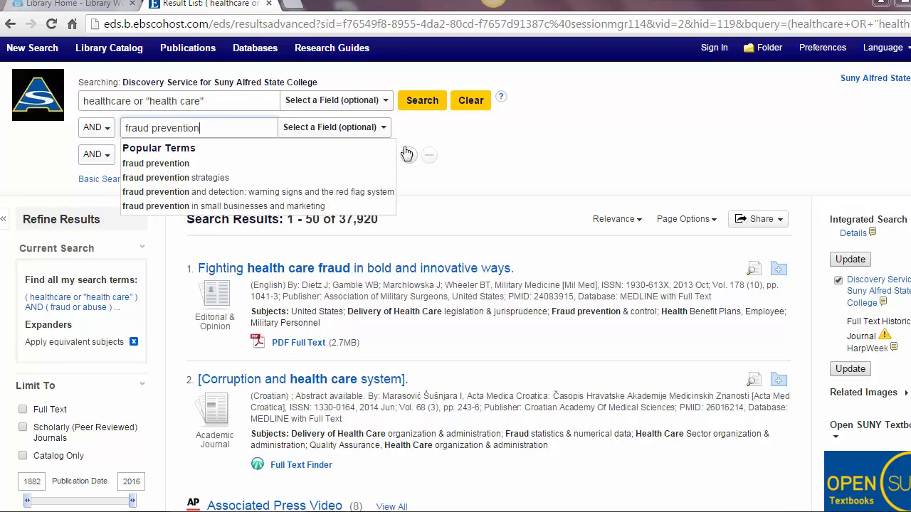
pyautogui.click(489, 147)
pyautogui.click(383, 131)
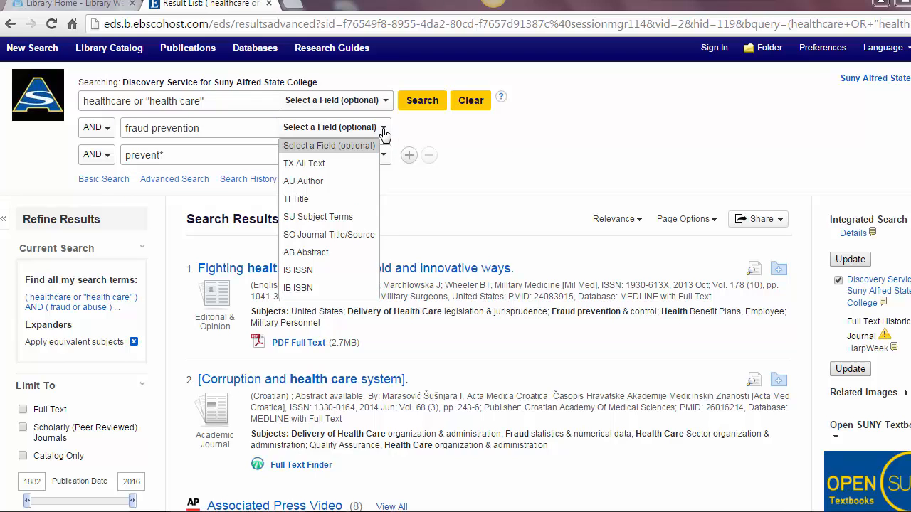
pyautogui.click(343, 216)
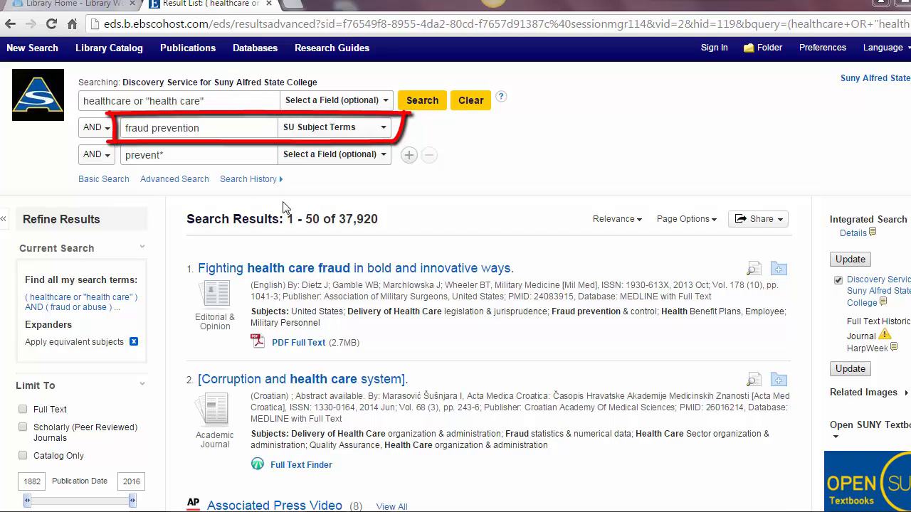
# - Clear the third search term and rerun the search to review the narrowed results
pyautogui.click(184, 155)
pyautogui.moveTo(184, 155); pyautogui.dragTo(117, 158)
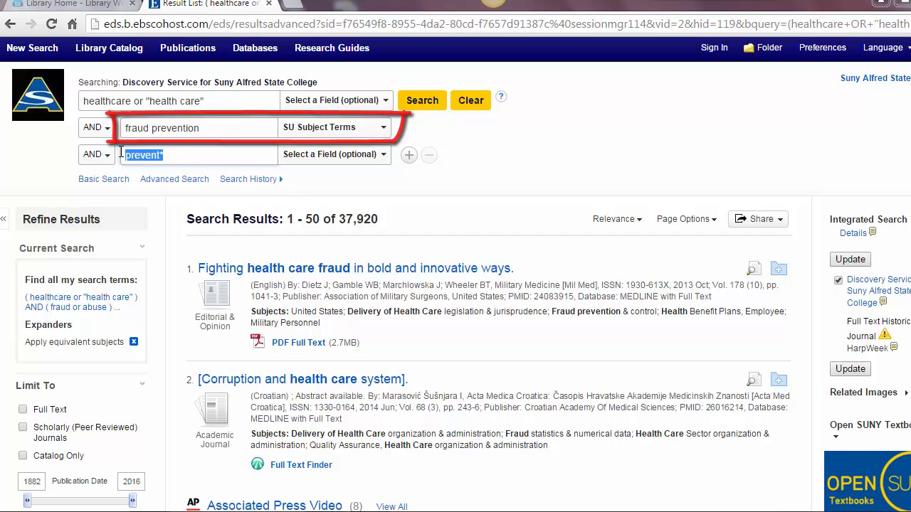
pyautogui.press('BackSpace')
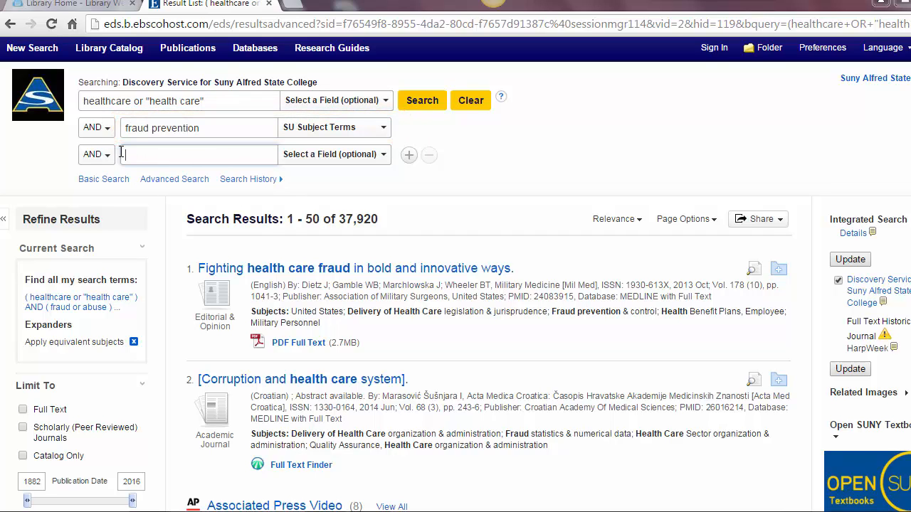
pyautogui.press('Return')
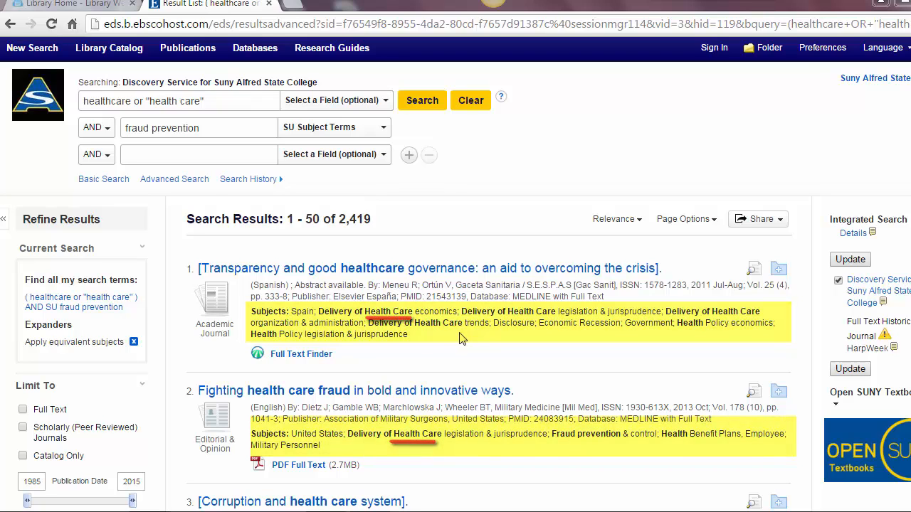
pyautogui.scroll(-7, 829, 394)
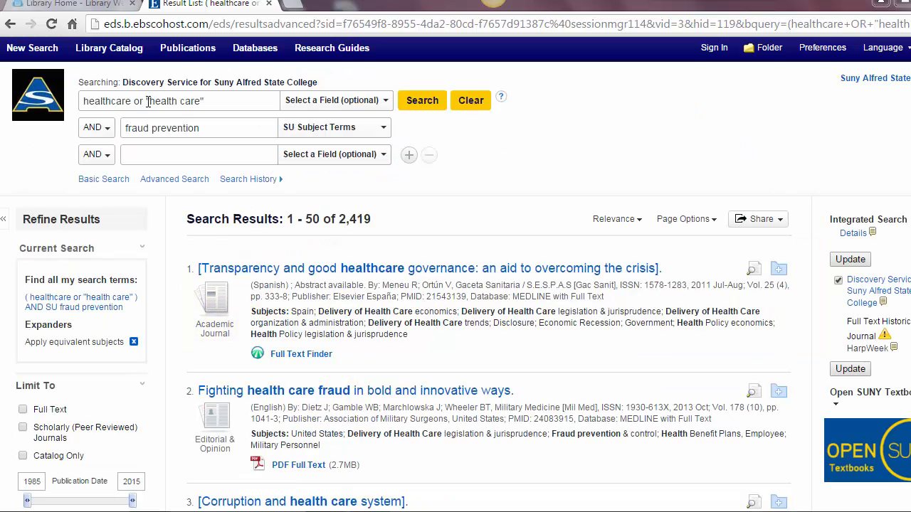
# - Change the first search term to "health care" or "medical care"
pyautogui.moveTo(147, 102); pyautogui.dragTo(60, 100)
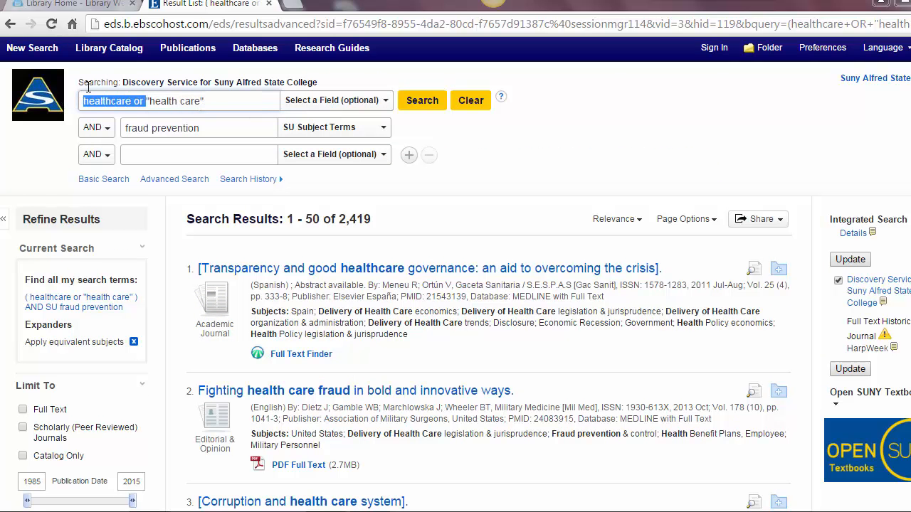
pyautogui.press('BackSpace')
pyautogui.click(158, 99)
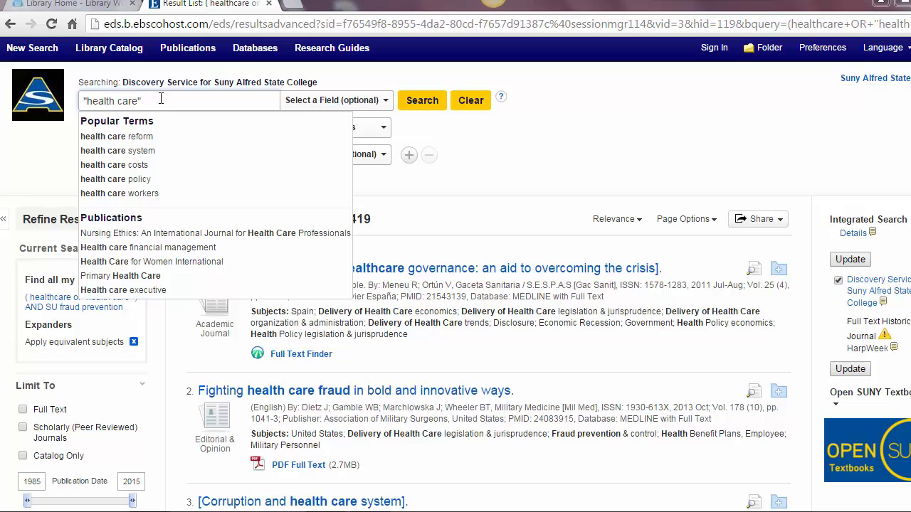
pyautogui.write('or "')
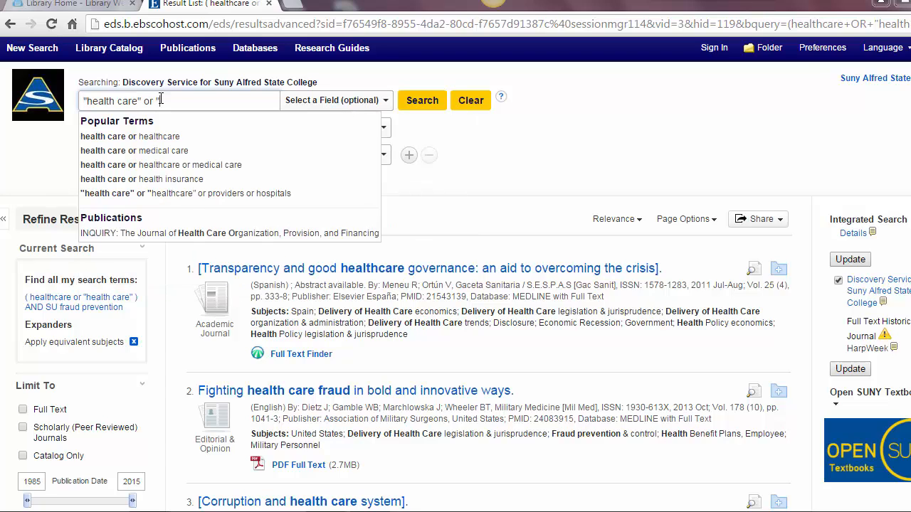
pyautogui.write('medical care')
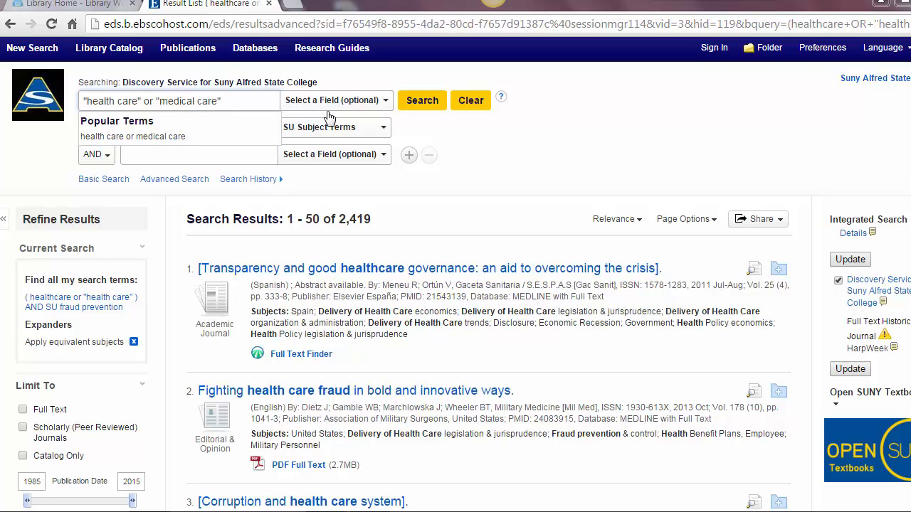
# - Limit the first search term to SU Subject Terms, rerun the search and look through the subjects of the results
pyautogui.click(389, 105)
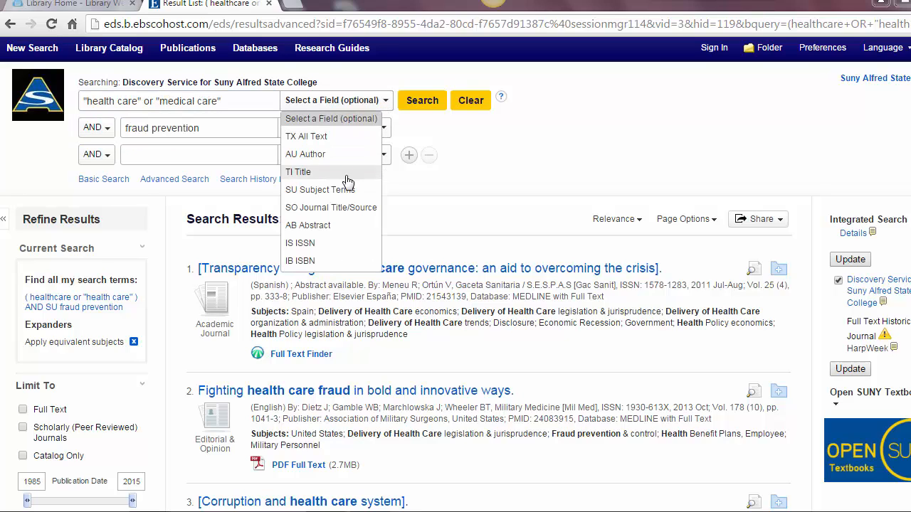
pyautogui.click(335, 190)
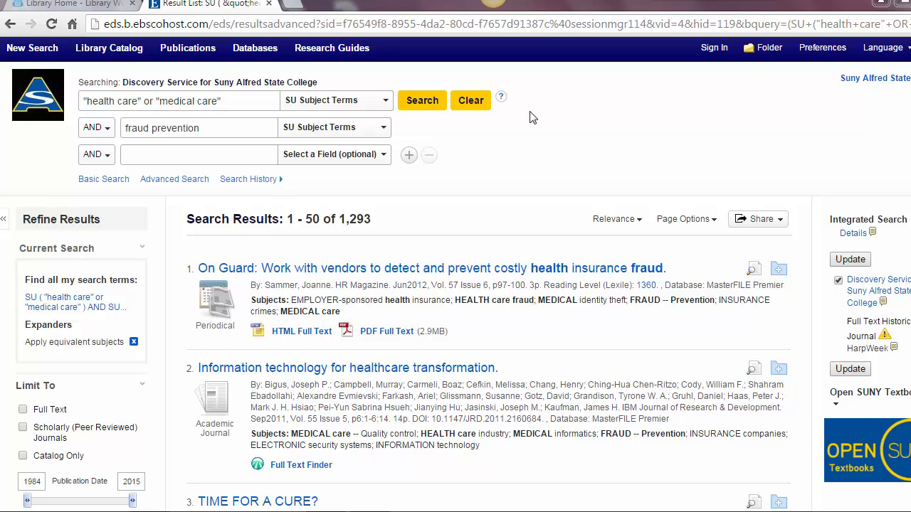
pyautogui.scroll(-14, 356, 348)
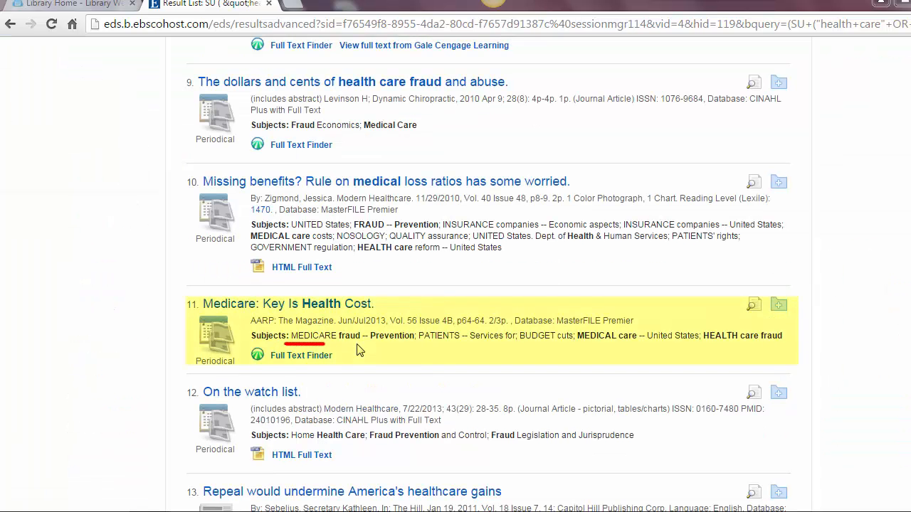